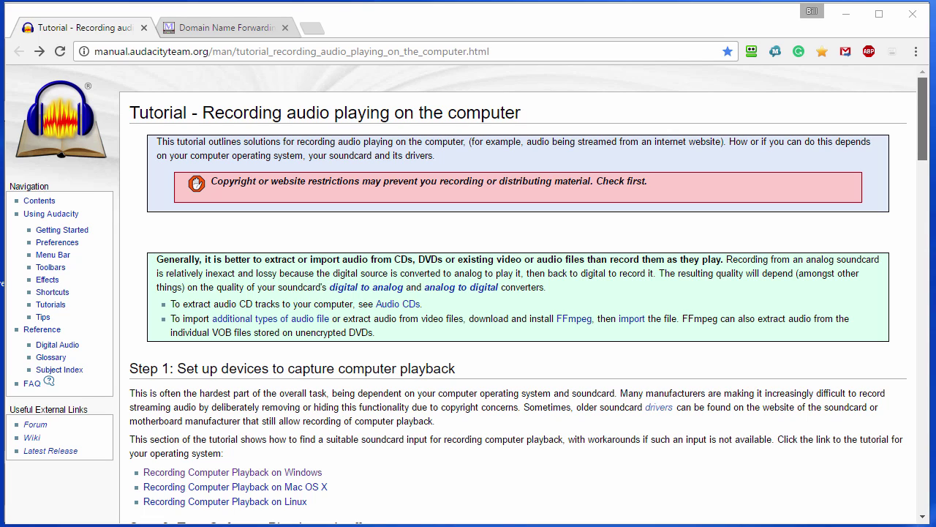
In the Device Toolbar, choose Windows WASAPI, Realtek Speakers for playback and recording, and 2 (Stereo) channels.
key(alt+Tab)
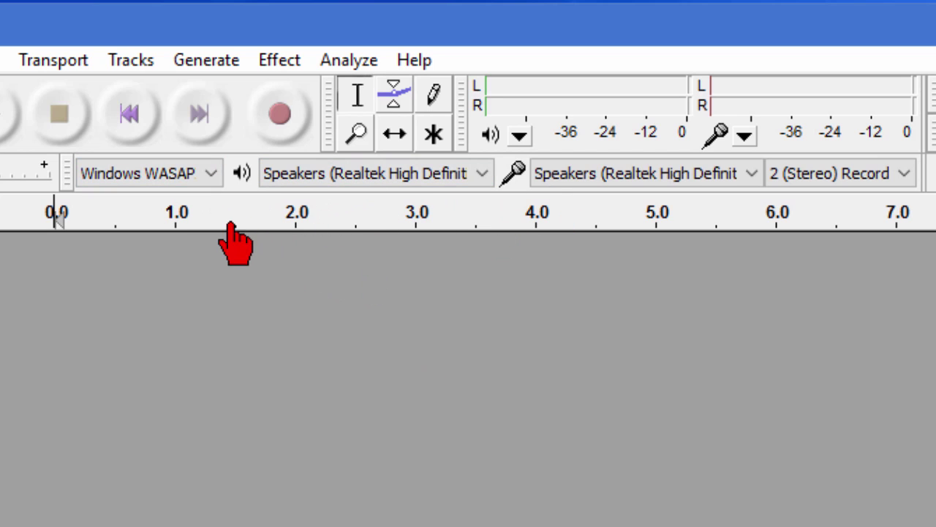
click(213, 176)
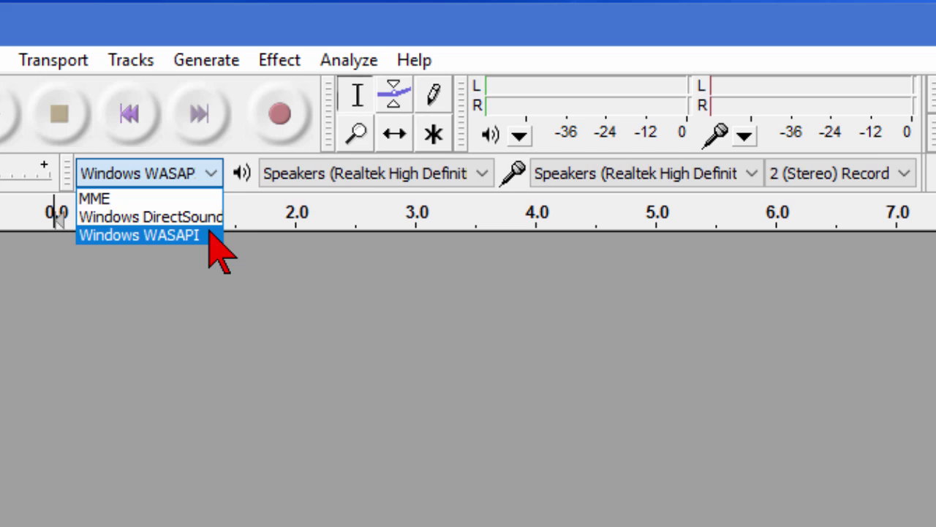
click(322, 181)
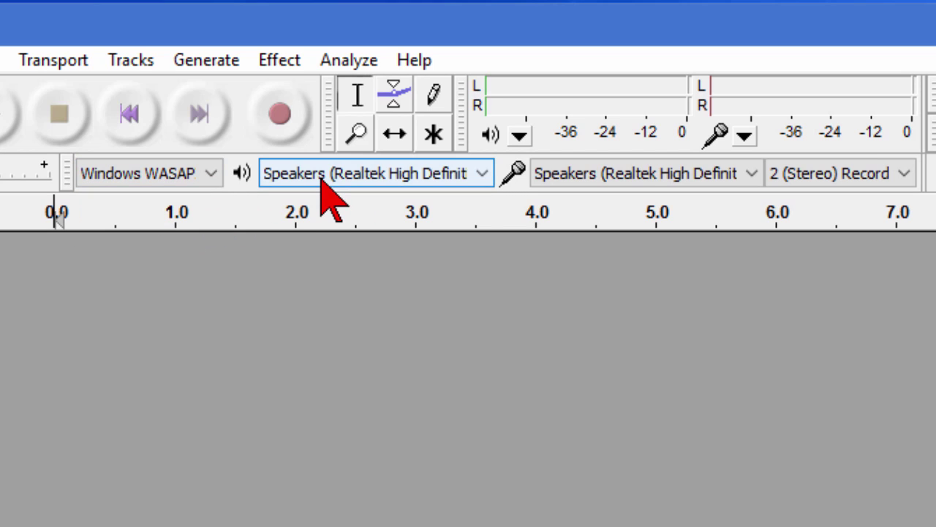
click(322, 179)
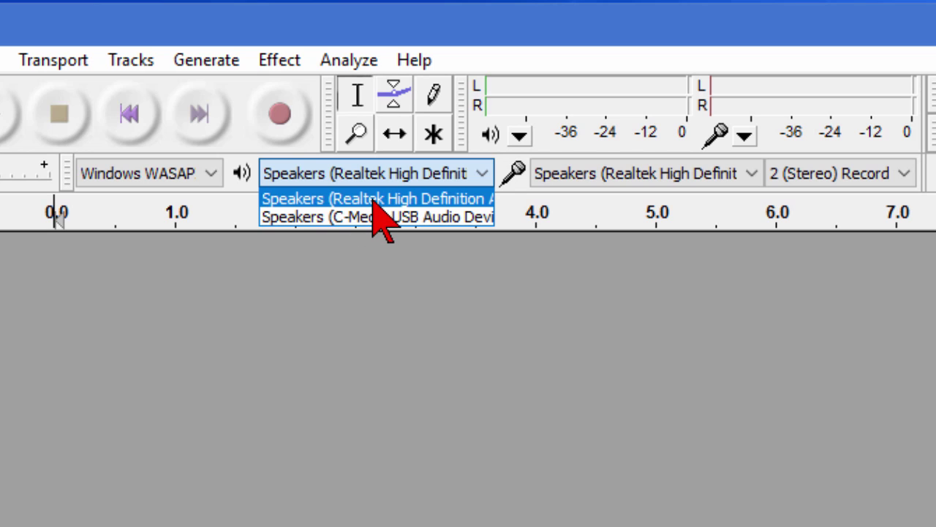
click(600, 175)
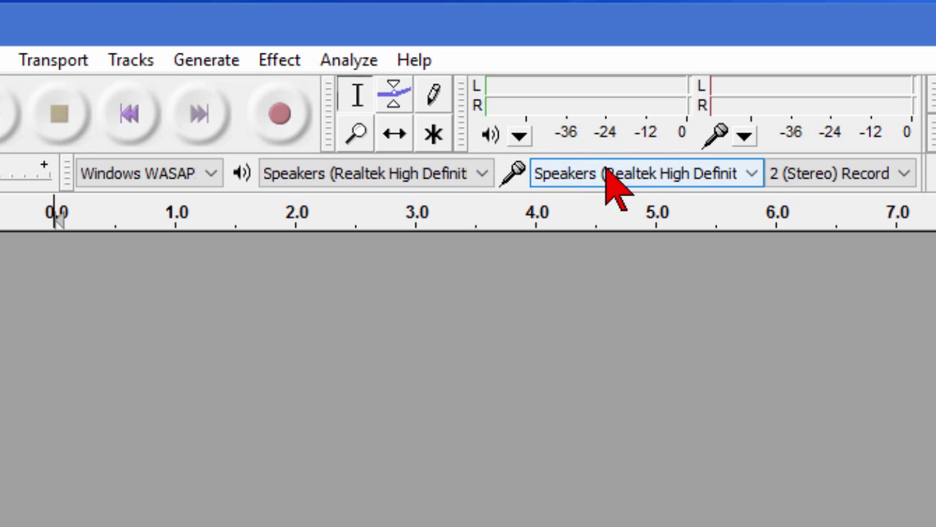
click(754, 175)
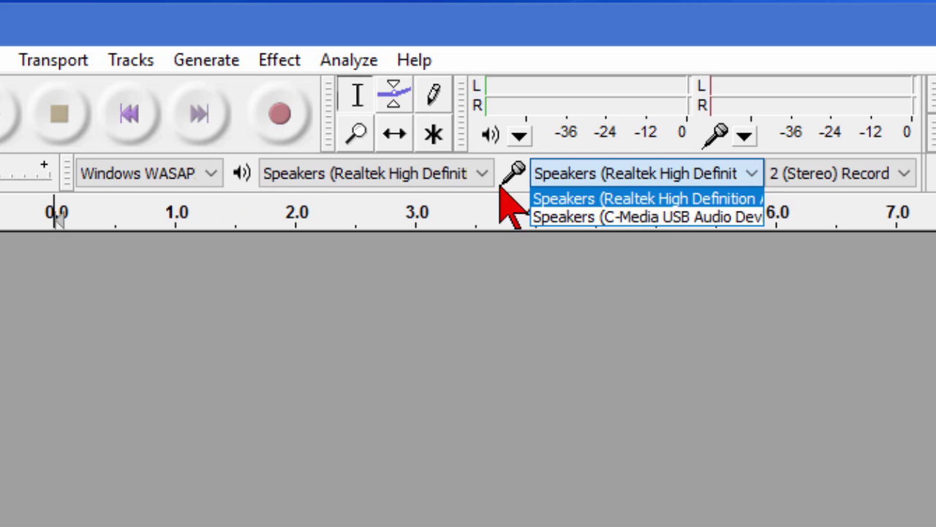
click(847, 180)
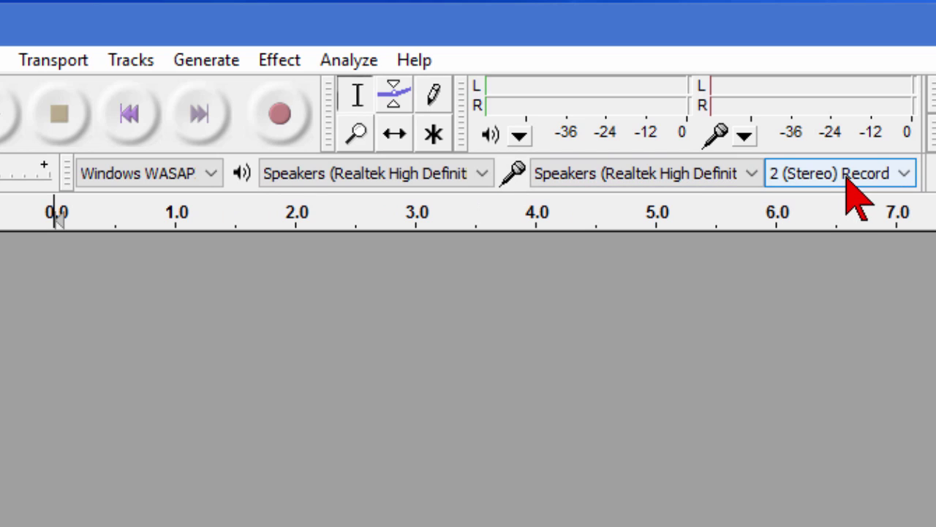
click(904, 176)
click(894, 217)
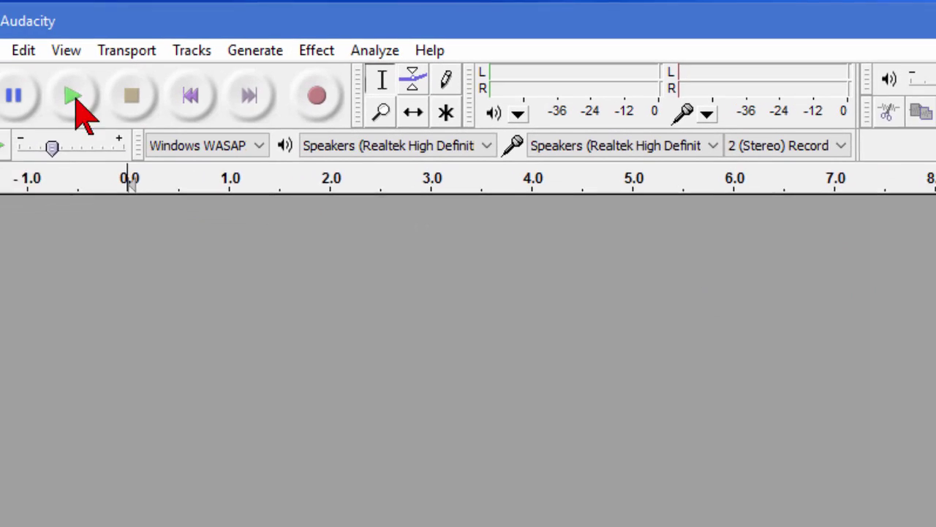
click(23, 50)
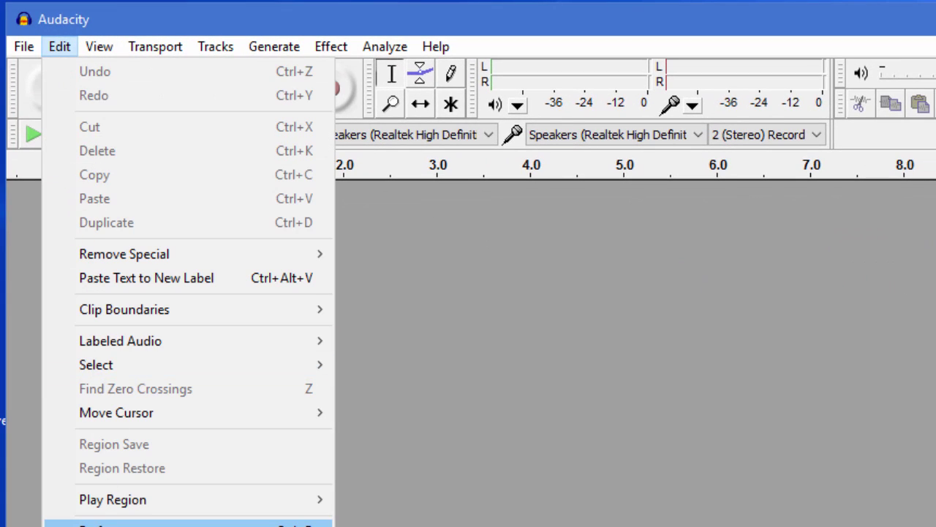
click(102, 525)
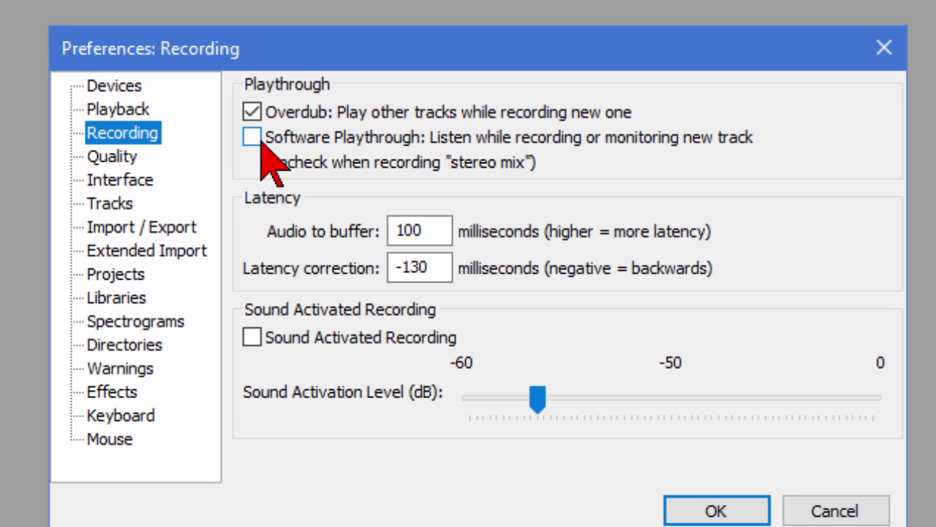
click(720, 510)
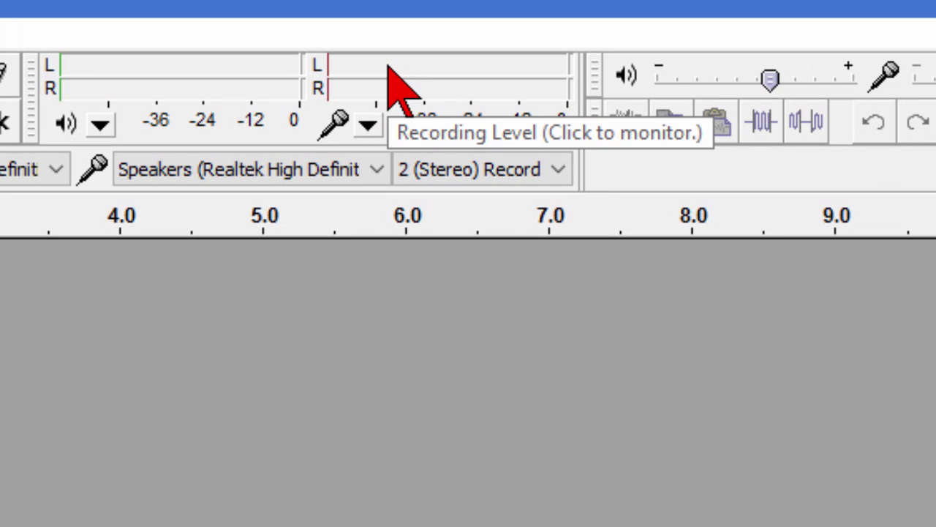
Choose Start Monitoring from the recording meter's menu.
right_click(388, 67)
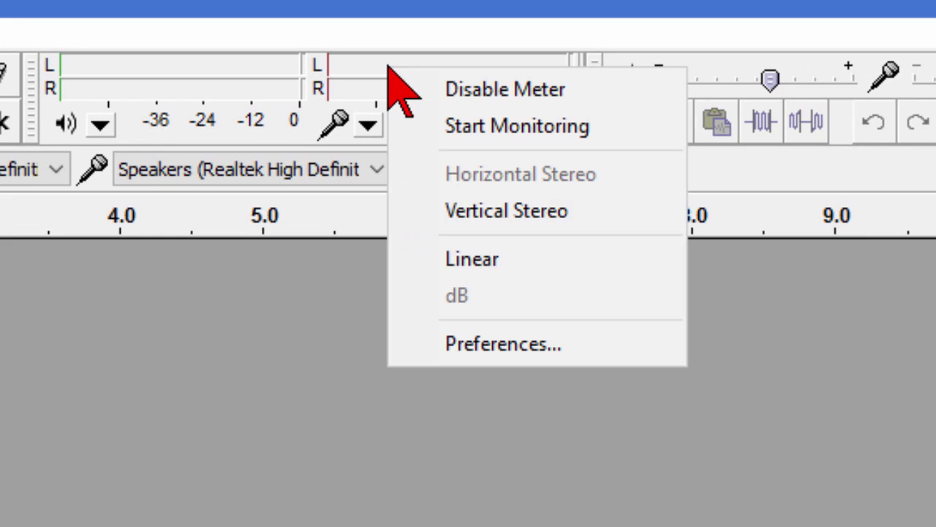
click(521, 128)
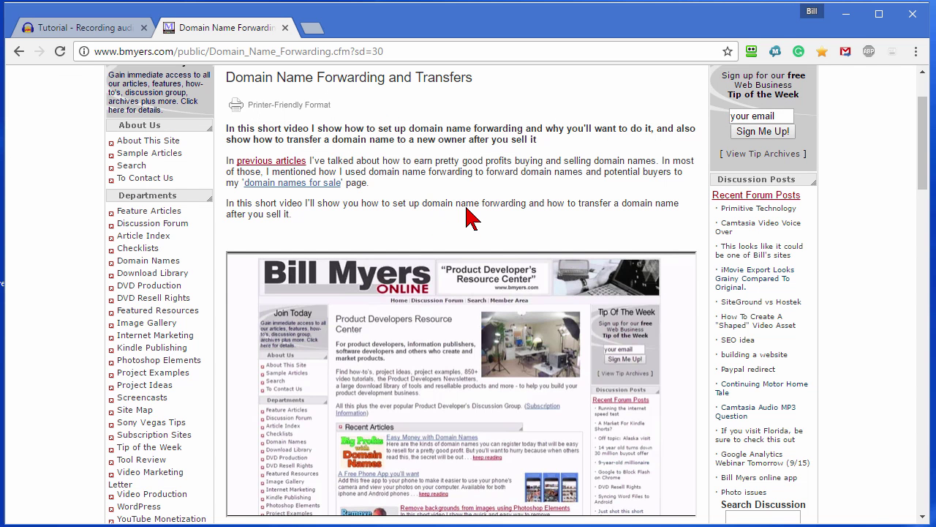
Scroll to the article's embedded video and un-maximize Chrome so Audacity shows above it.
scroll(496, 192, down, 3)
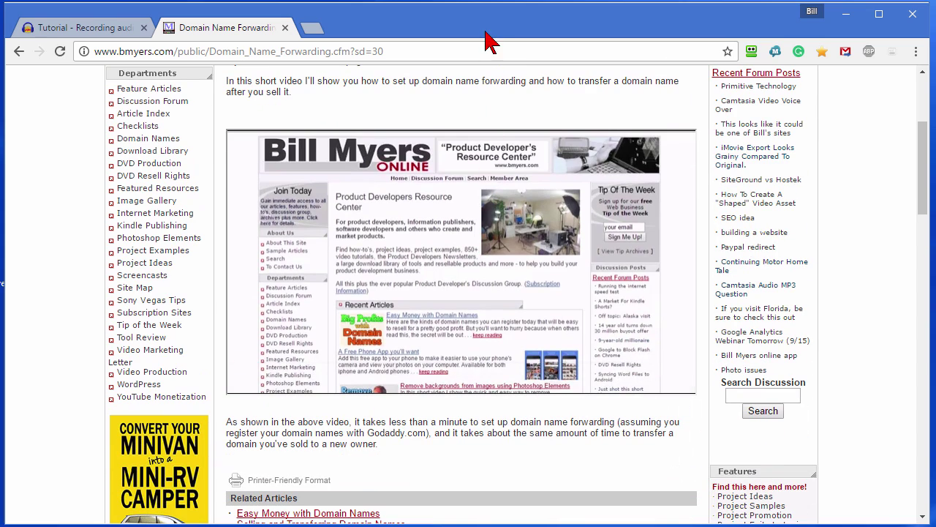
drag(489, 31, 493, 122)
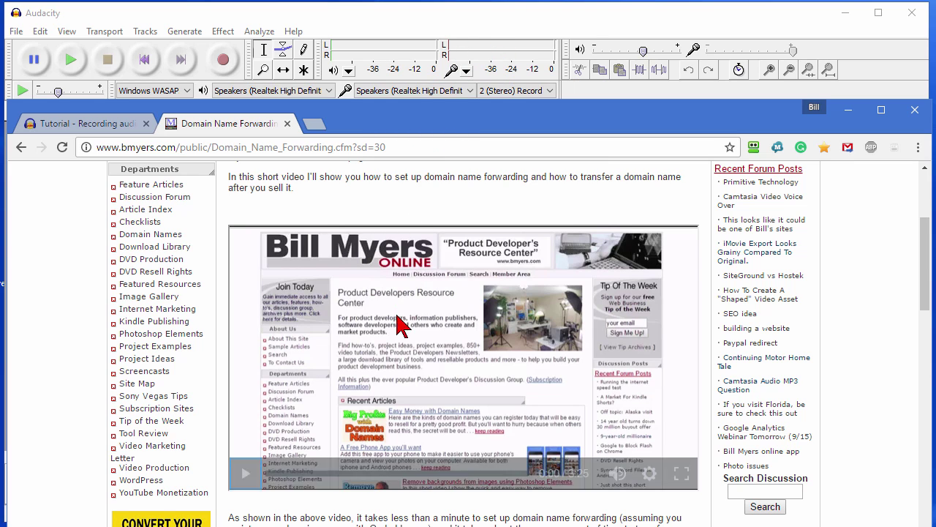
Play the embedded video for about two seconds to test Audacity's recording meter.
click(245, 473)
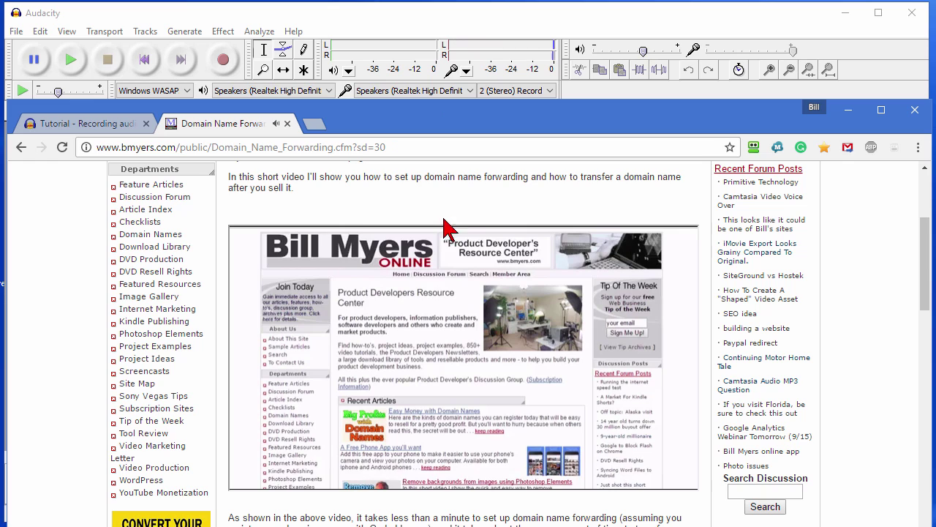
mouse_move(442, 270)
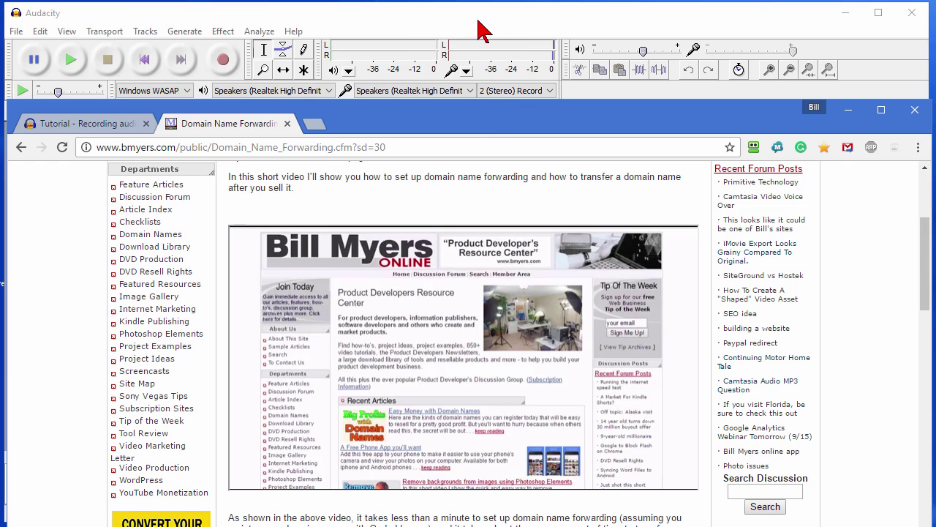
Start recording in Audacity, play the Chrome video, then minimize Chrome to watch the capture.
click(227, 65)
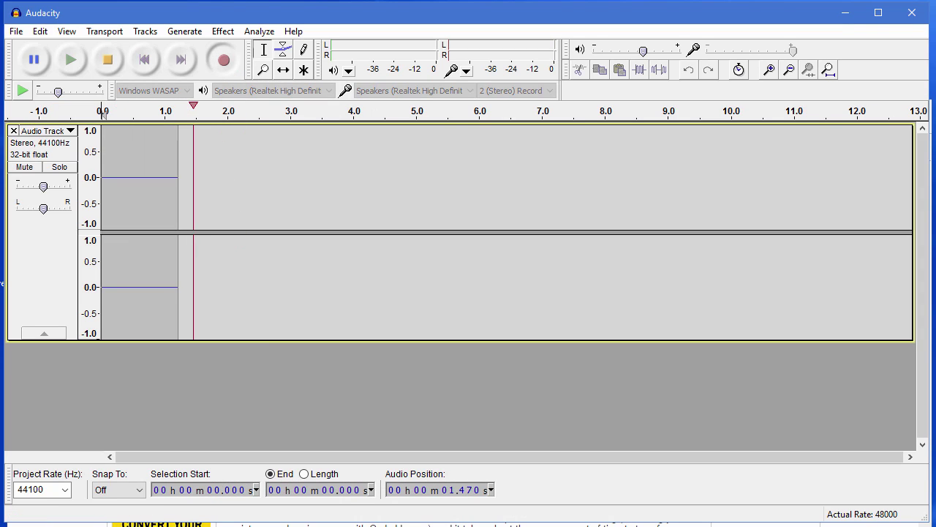
key(alt+Tab)
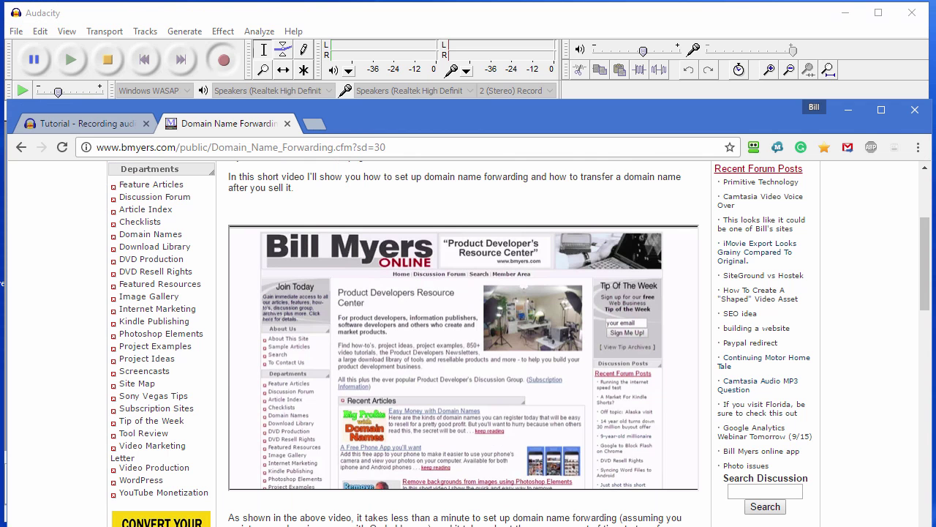
click(247, 474)
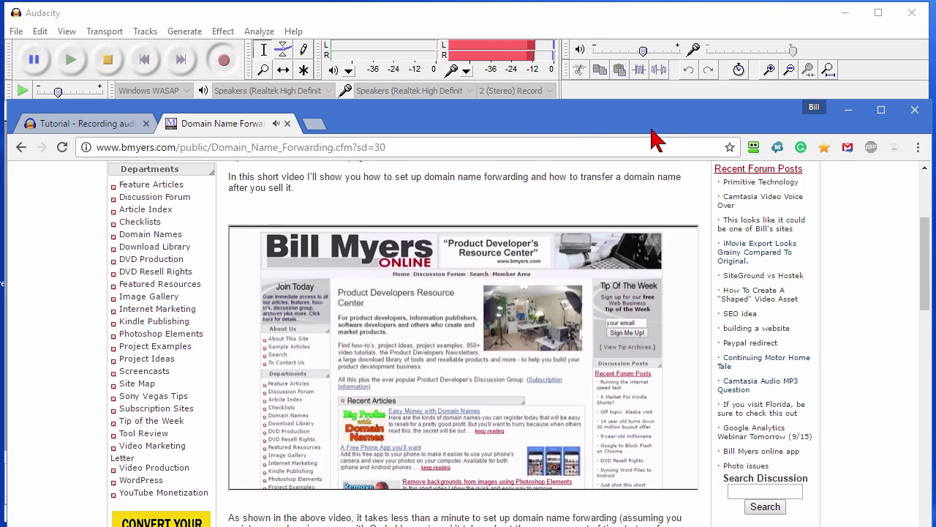
click(847, 113)
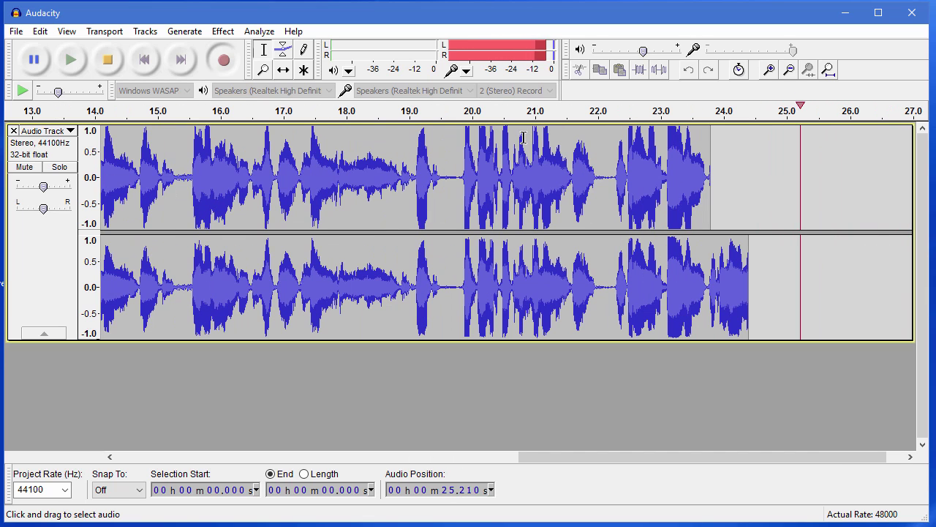
Stop the recording with Space and drag the Playback Volume slider down to about 0.40.
key(space)
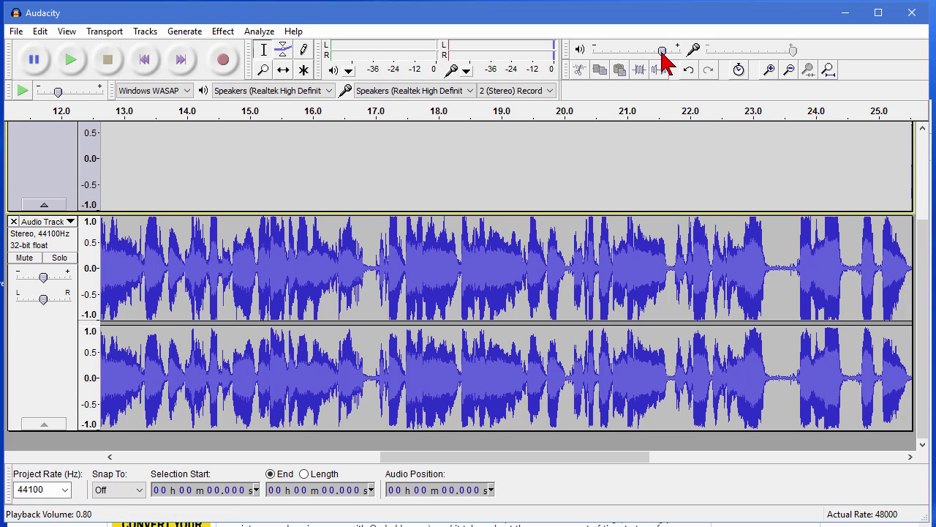
drag(662, 51, 628, 60)
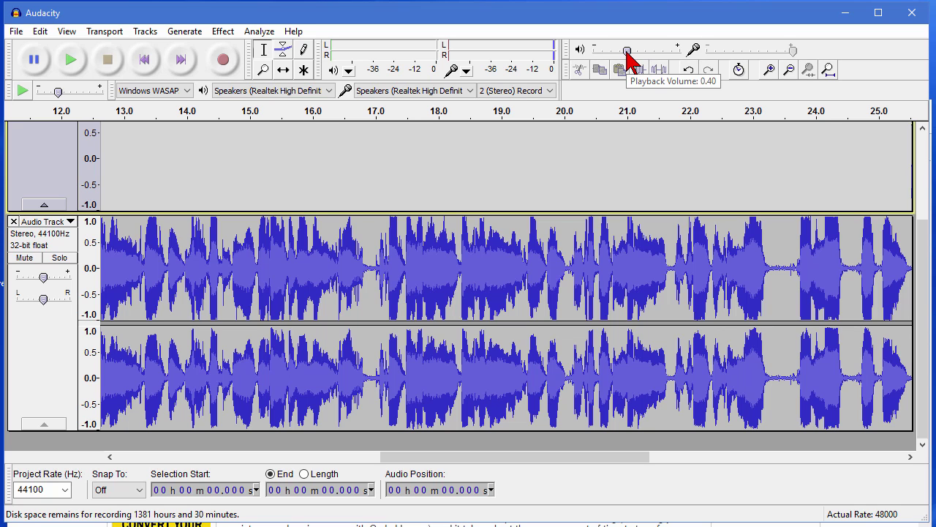
drag(627, 50, 609, 50)
scroll(283, 256, left, 10)
scroll(282, 255, up, 3)
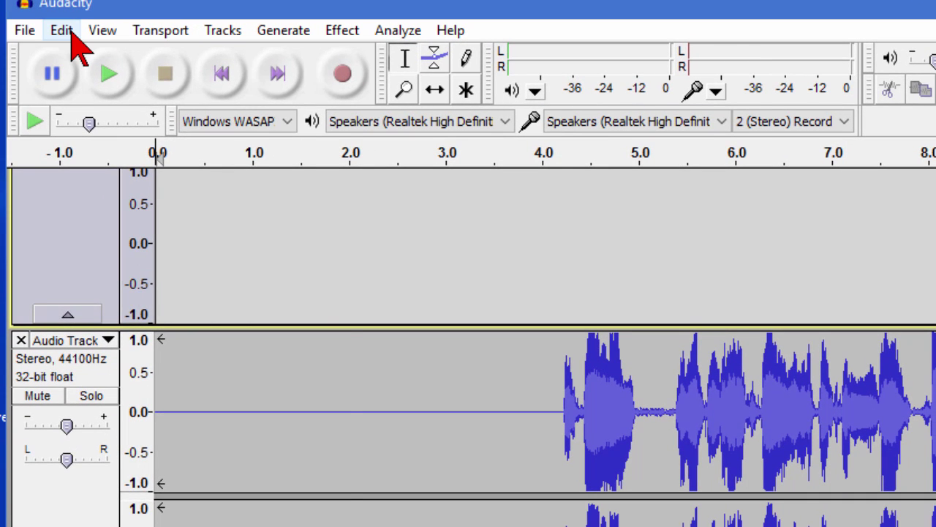
Confirm software playthrough is off in Recording preferences, then restart recording-level monitoring.
click(72, 37)
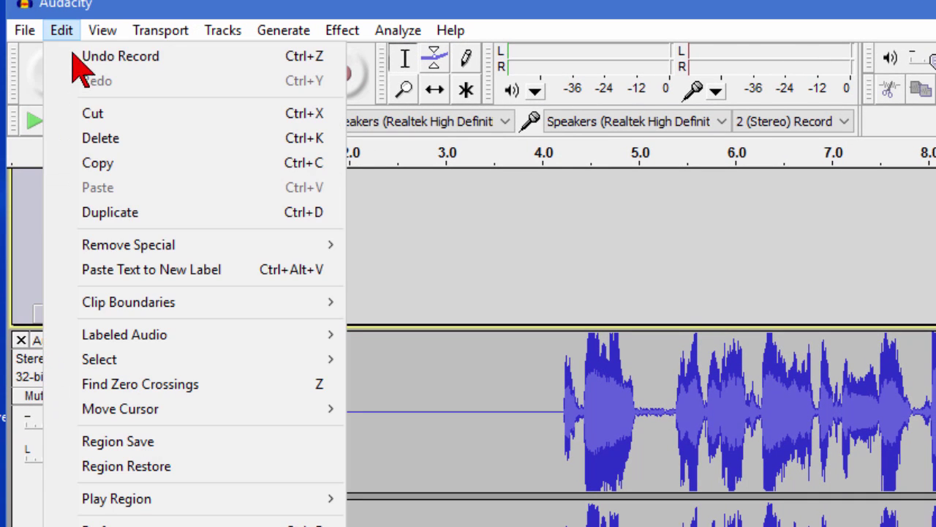
click(159, 524)
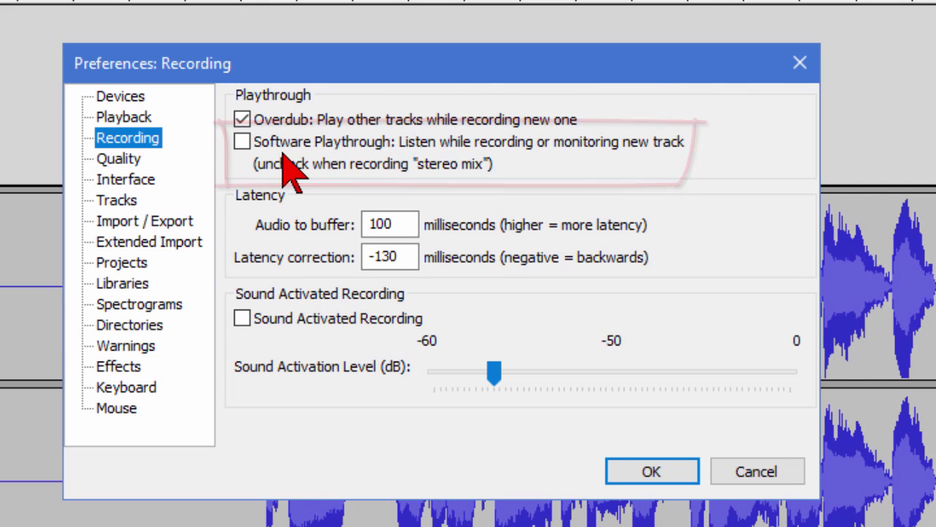
click(652, 473)
click(477, 70)
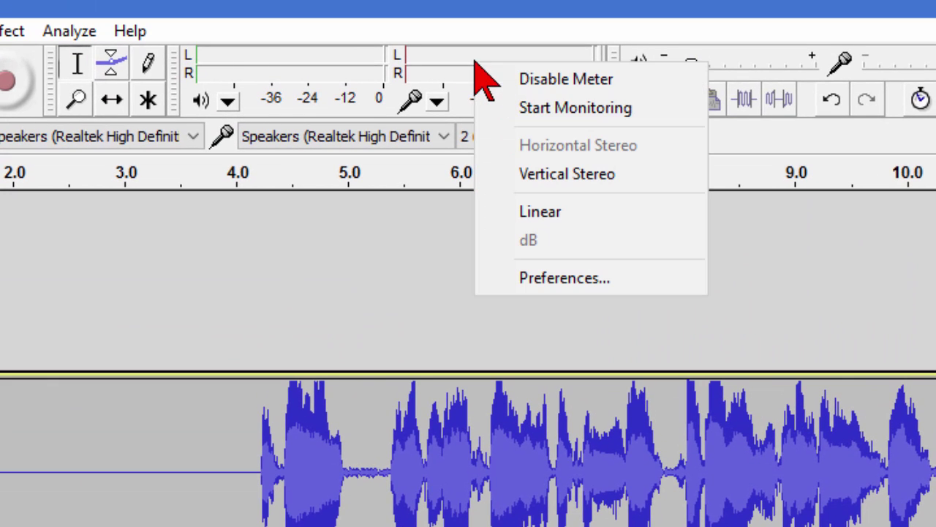
click(554, 108)
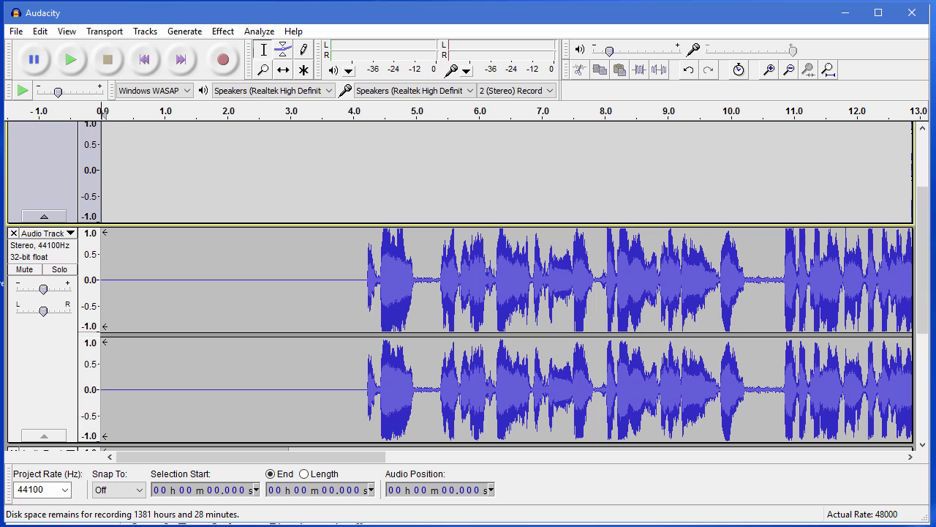
Switch back to Chrome's 'Tutorial - Recording audio playing on the computer' page.
key(alt+Tab)
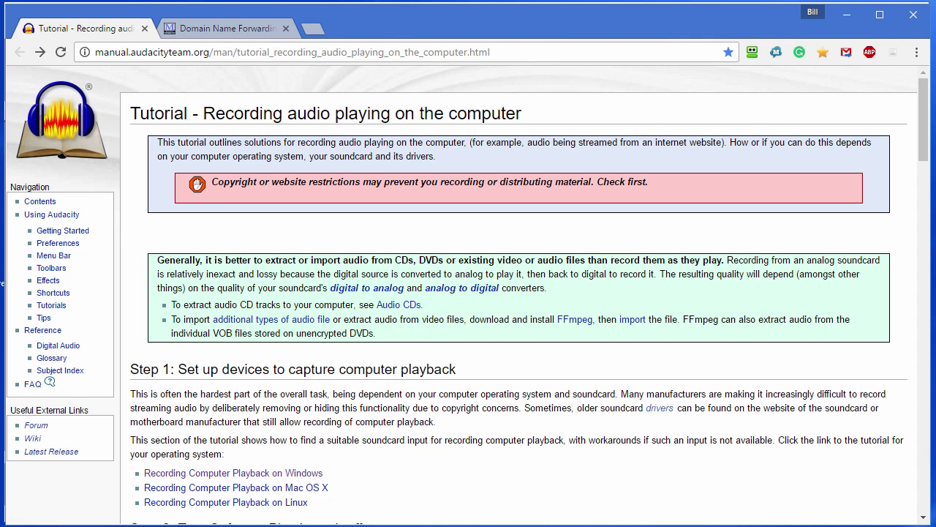